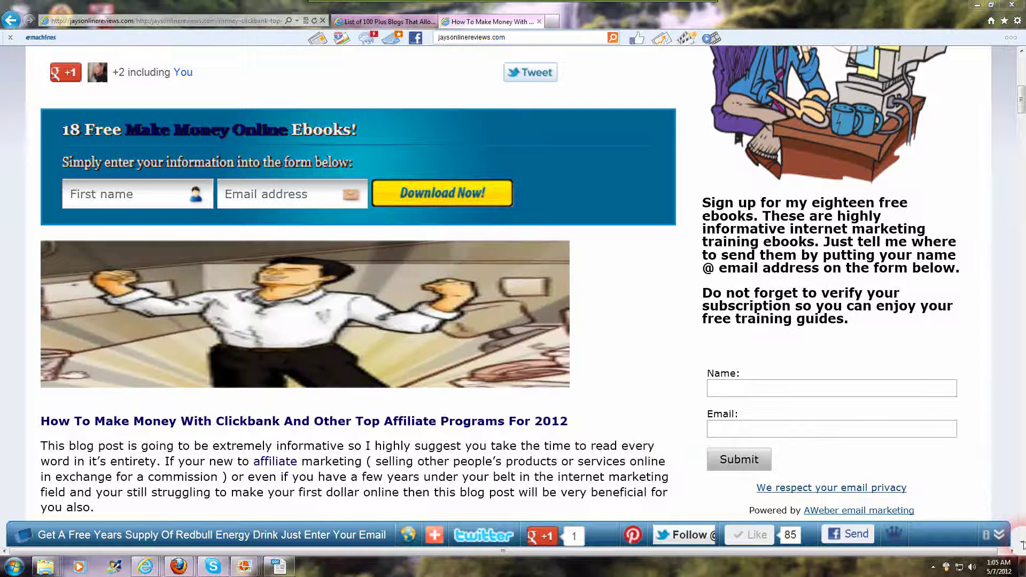
Scroll down the blog post past the reader comments to the Leave a Comment form.
scroll(1022, 544, "down", 5)
scroll(1021, 543, "down", 2)
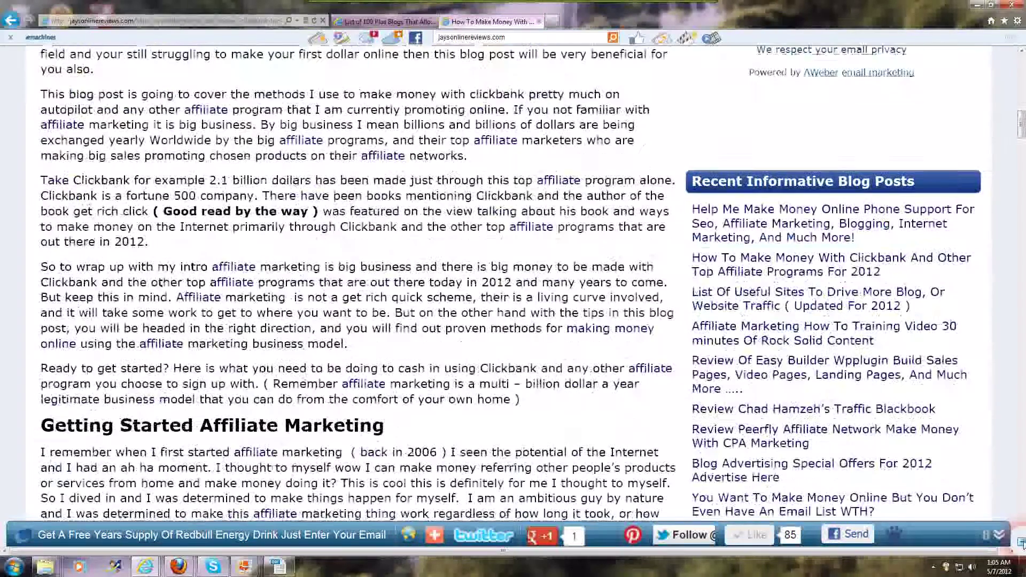
scroll(1021, 543, "down", 4)
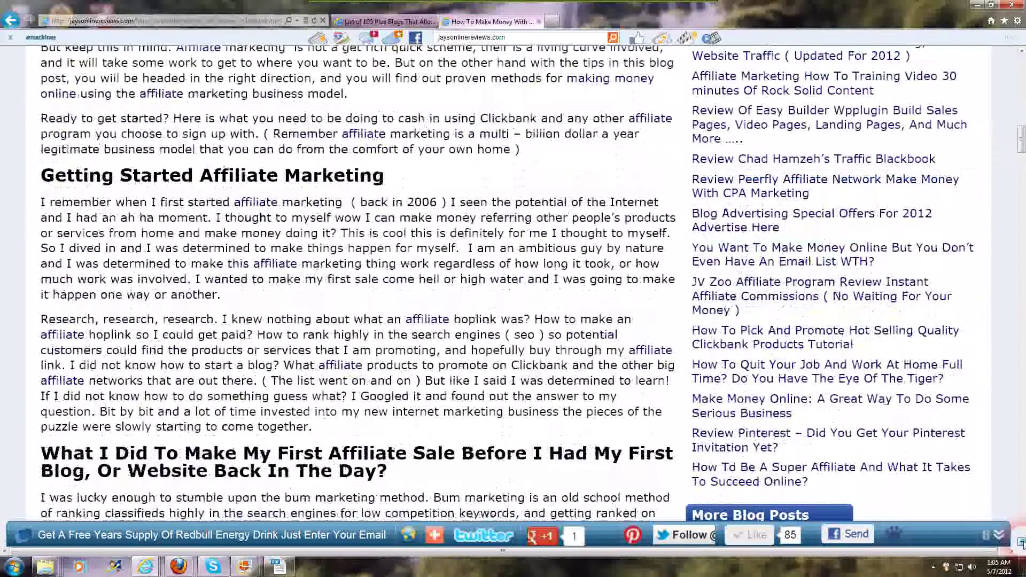
scroll(1021, 543, "down", 10)
scroll(1022, 543, "down", 4)
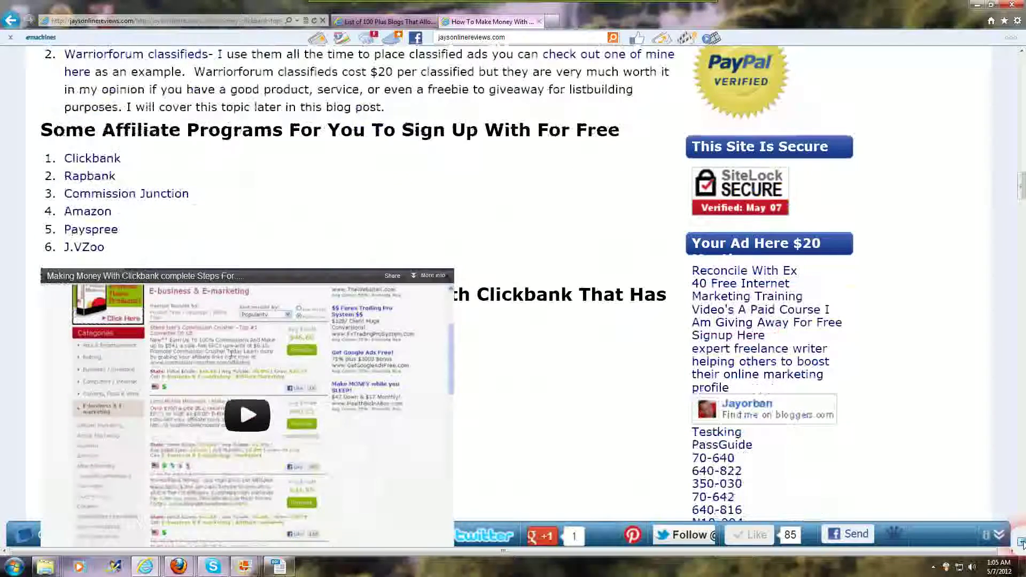
scroll(1021, 543, "down", 8)
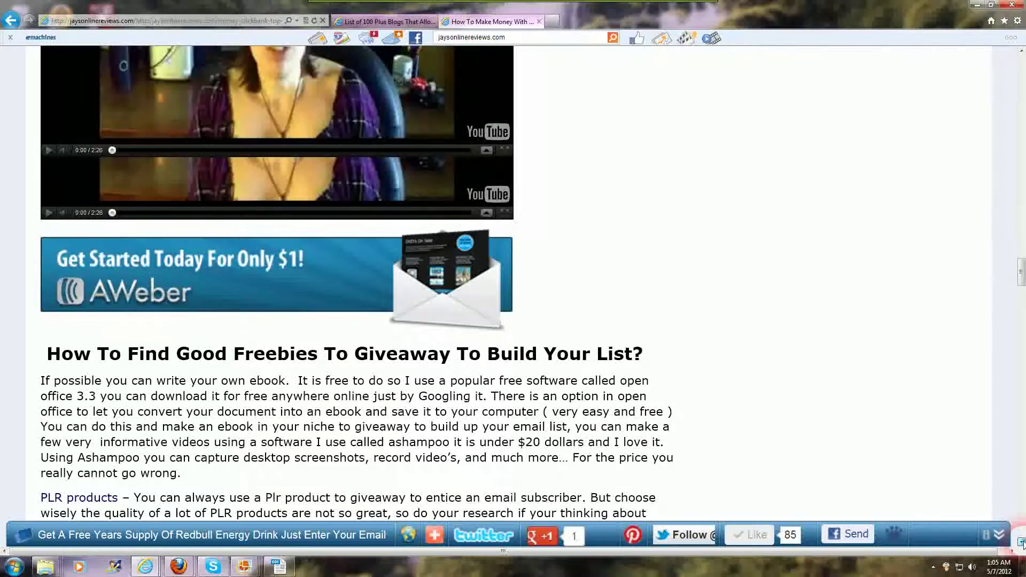
scroll(1021, 543, "down", 15)
scroll(1021, 544, "down", 9)
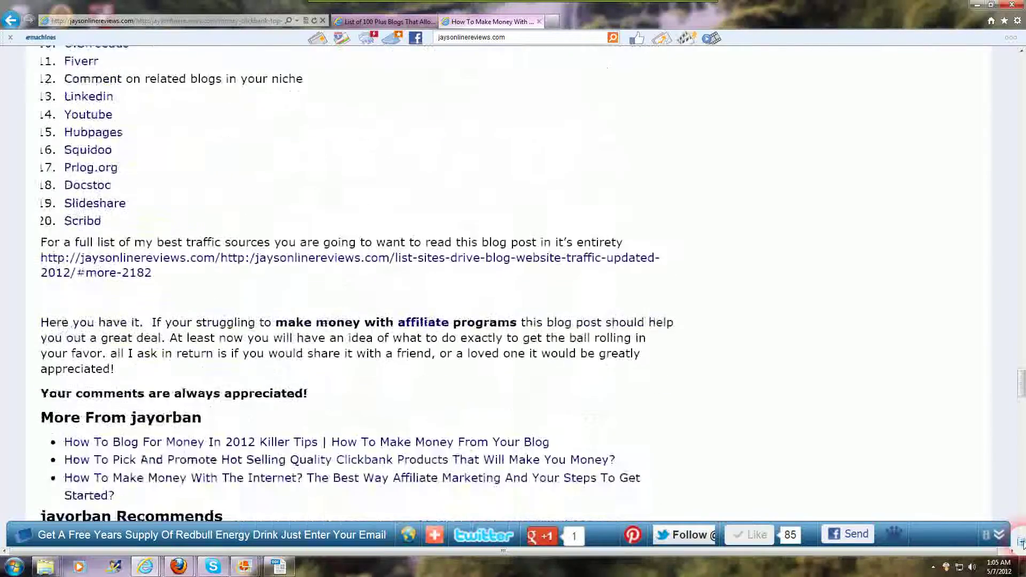
scroll(1021, 543, "down", 2)
scroll(1021, 544, "down", 8)
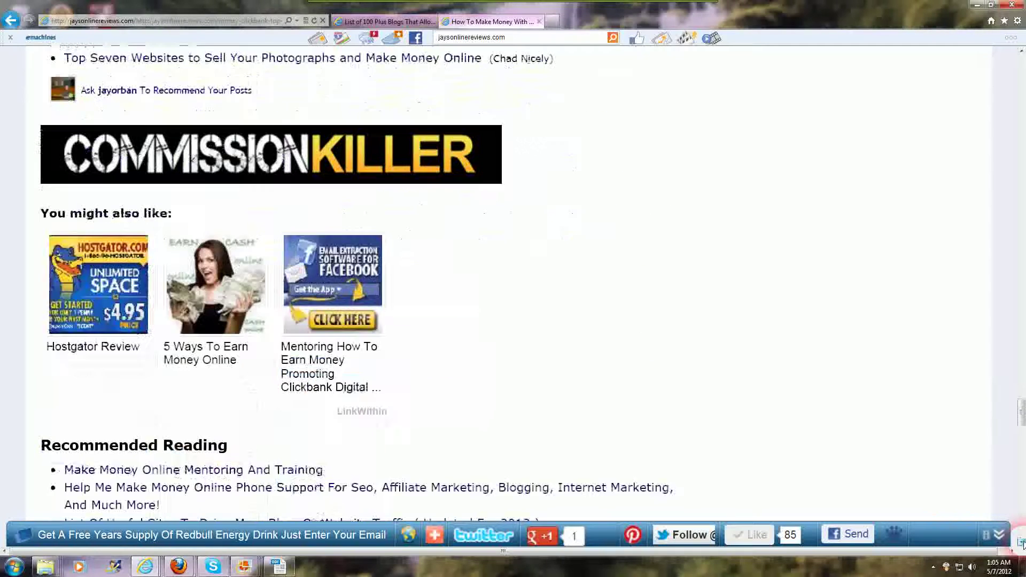
scroll(1021, 543, "down", 4)
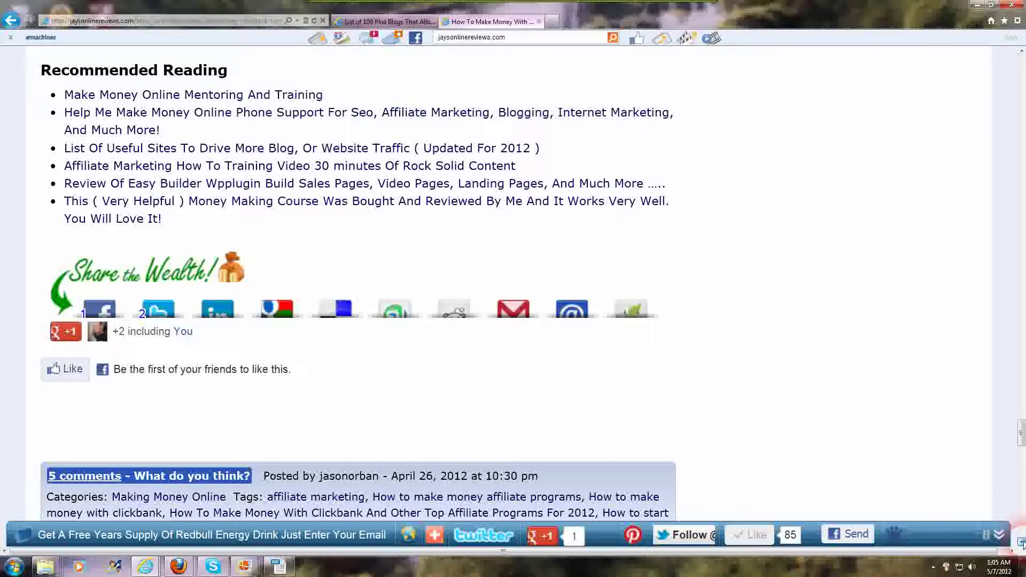
scroll(1021, 543, "down", 12)
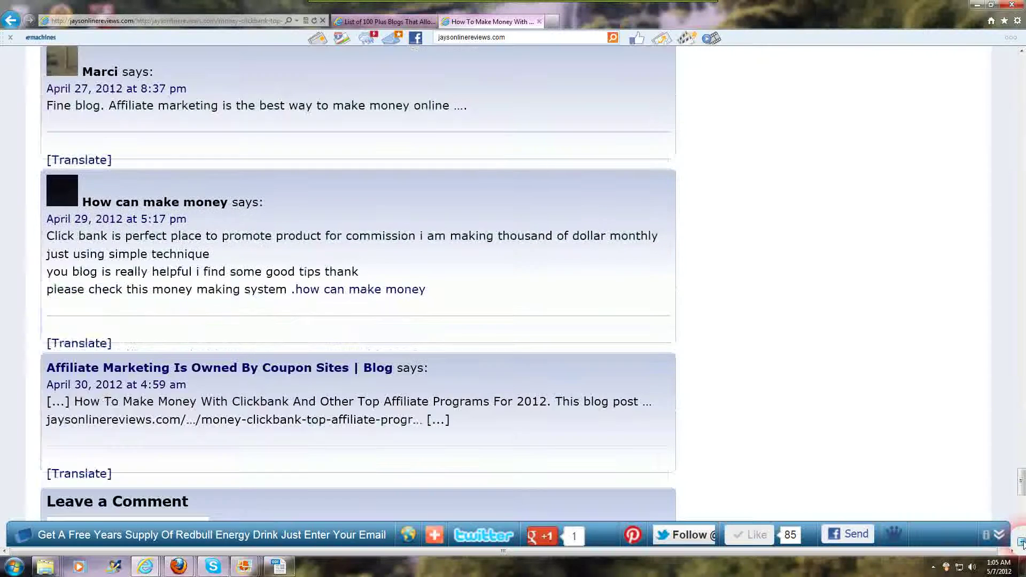
scroll(1021, 543, "down", 2)
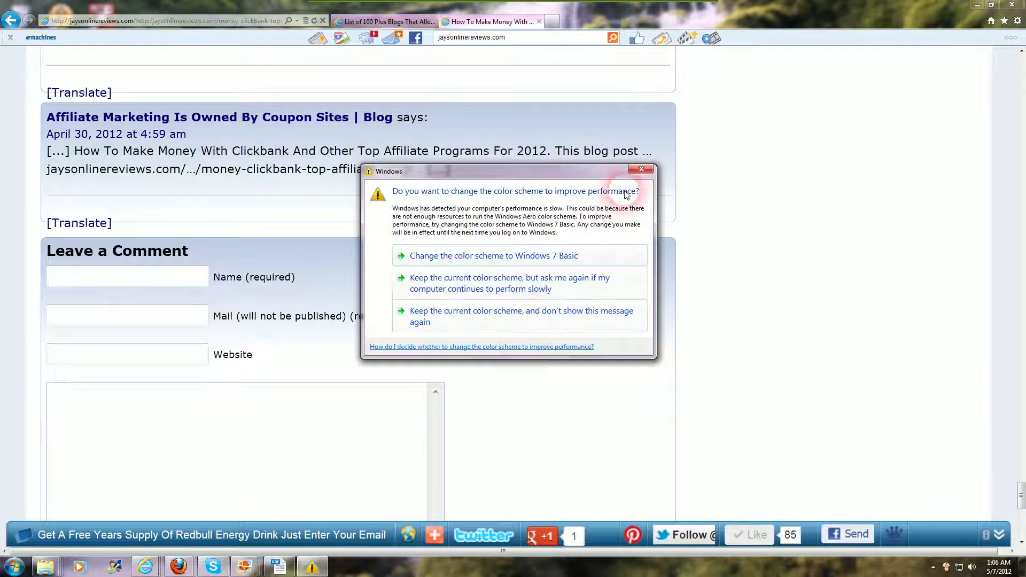
Close the Windows colour-scheme warning dialog.
left_click(641, 169)
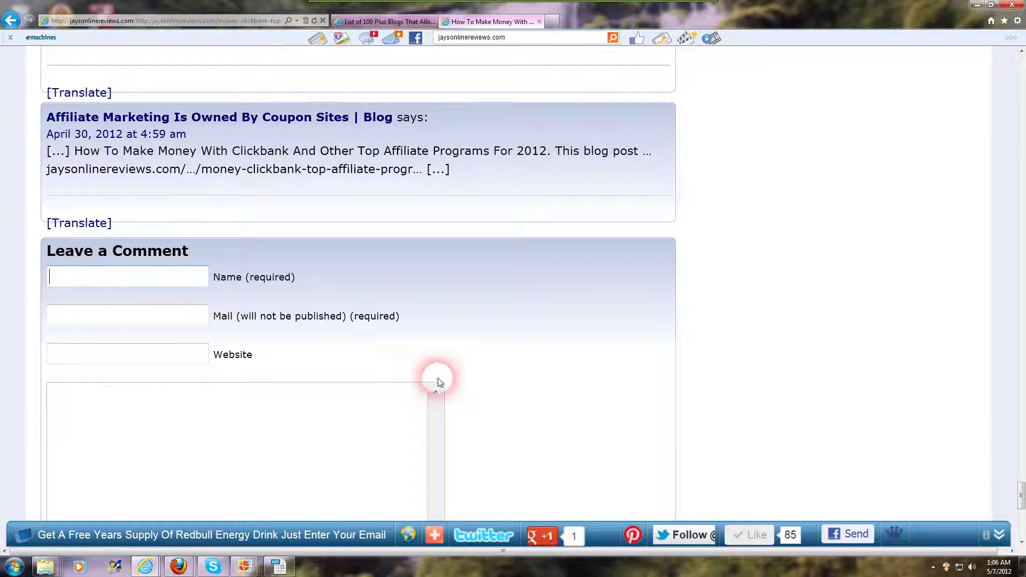
scroll(443, 380, "up", 3)
scroll(446, 382, "up", 3)
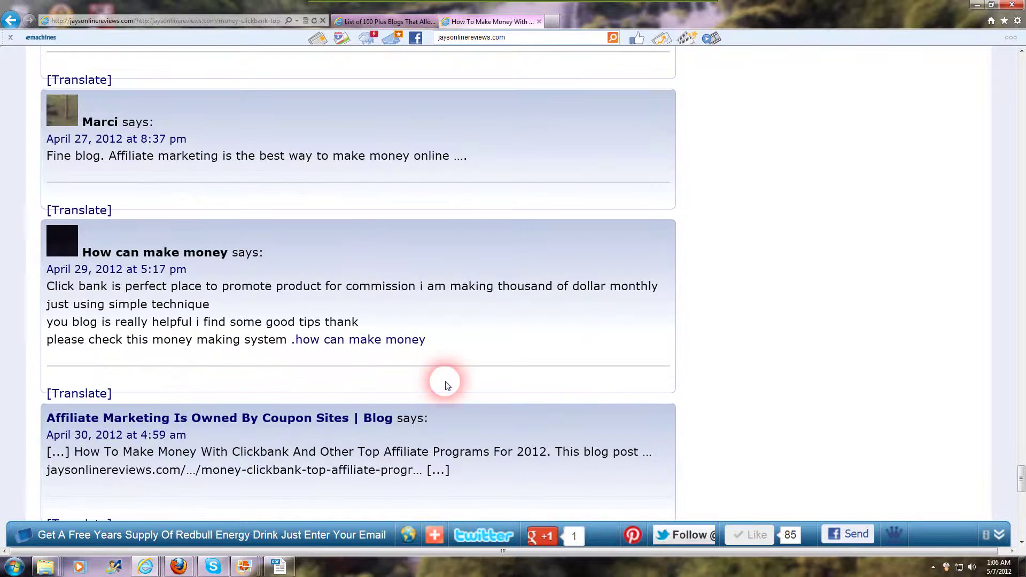
scroll(447, 385, "up", 7)
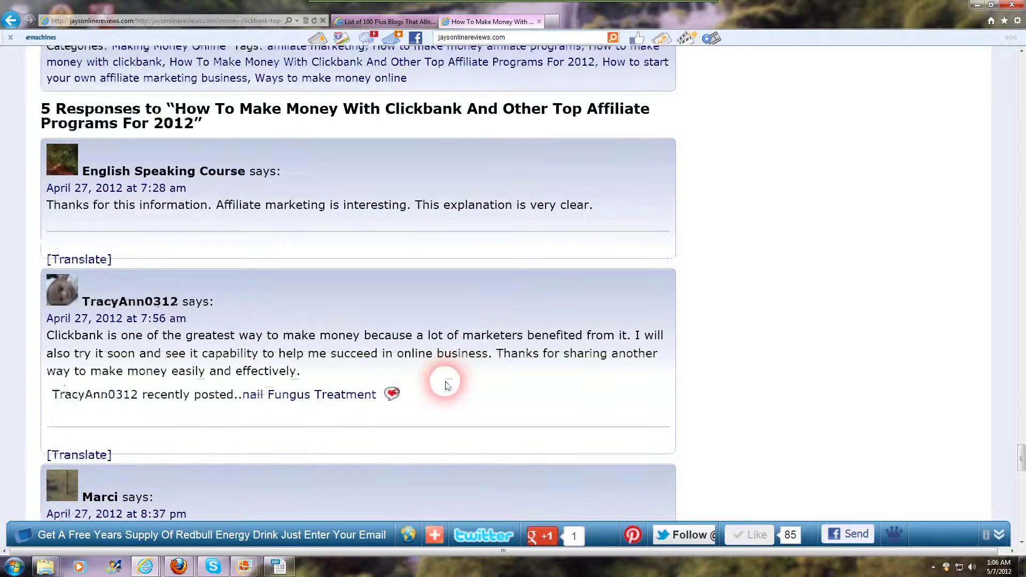
scroll(447, 385, "up", 1)
scroll(446, 383, "up", 1)
scroll(446, 383, "down", 2)
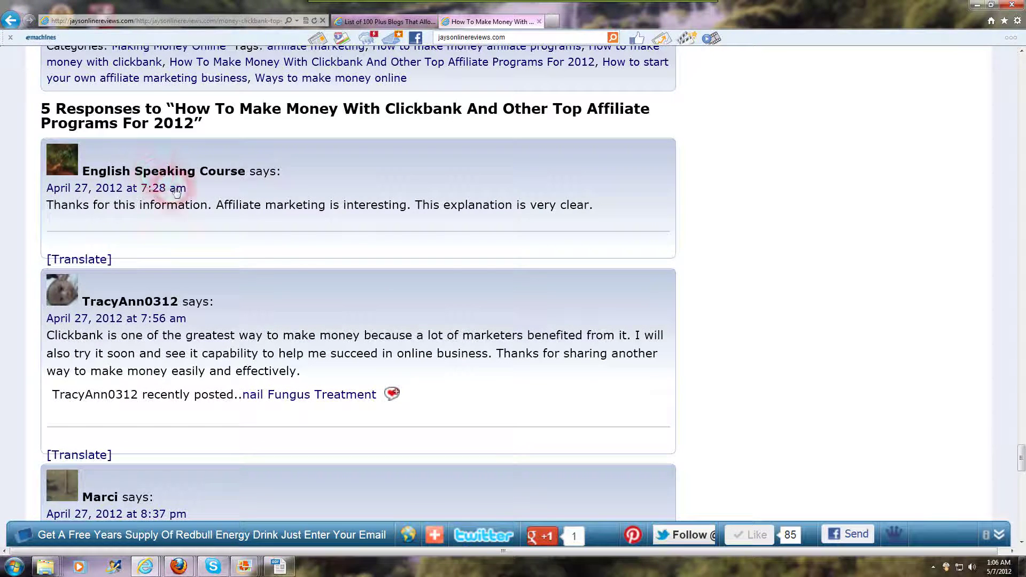
scroll(416, 356, "down", 2)
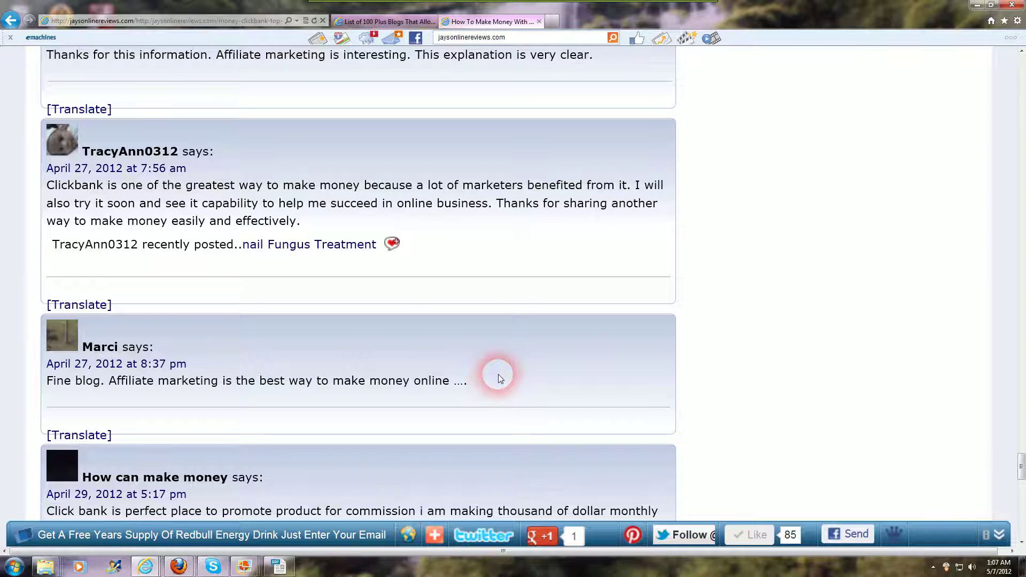
scroll(498, 377, "down", 3)
scroll(498, 378, "down", 3)
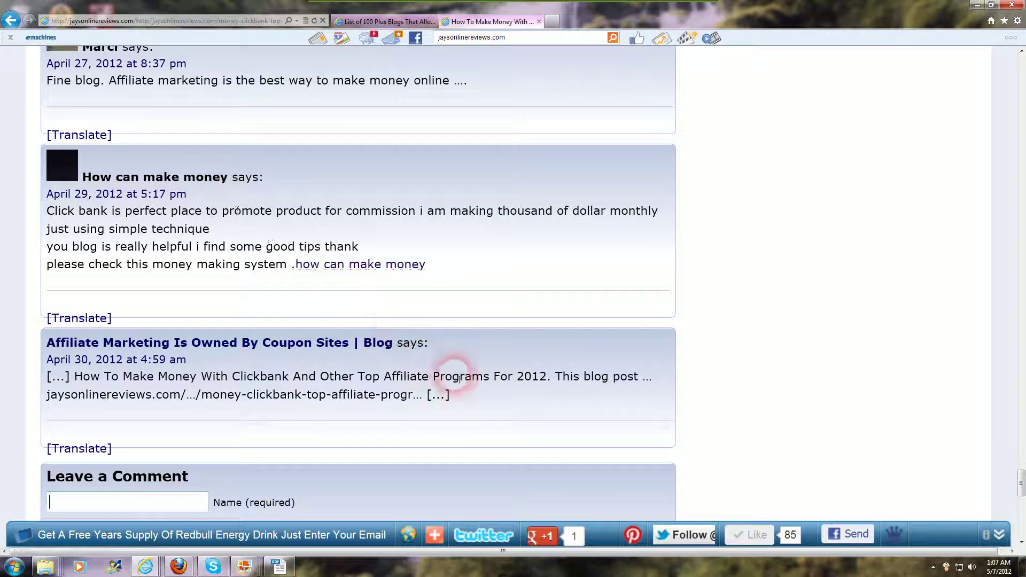
scroll(458, 378, "down", 4)
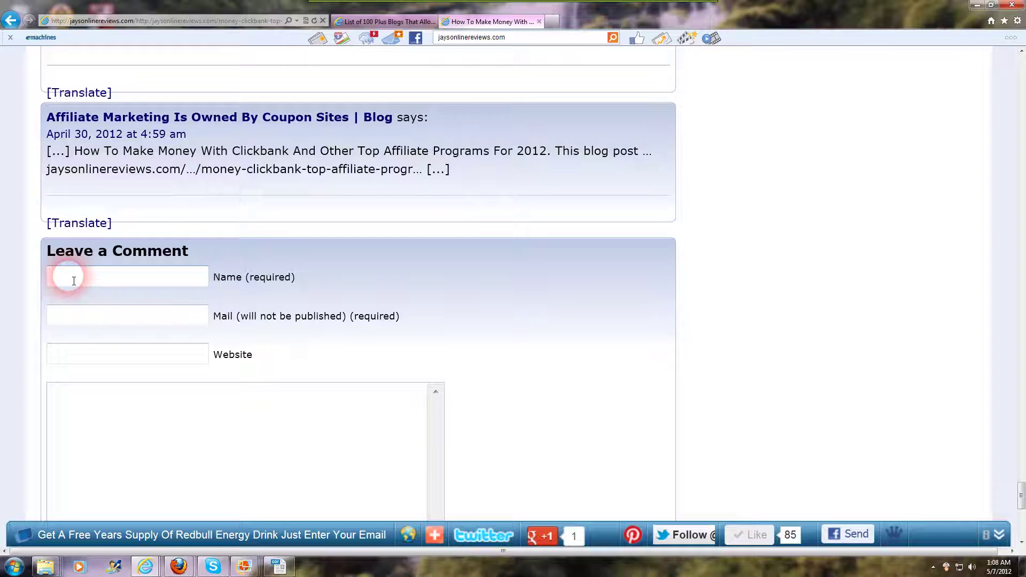
Enter 'internet marketing lessons' as the commenter name, then move to the Mail field.
type("internet marke")
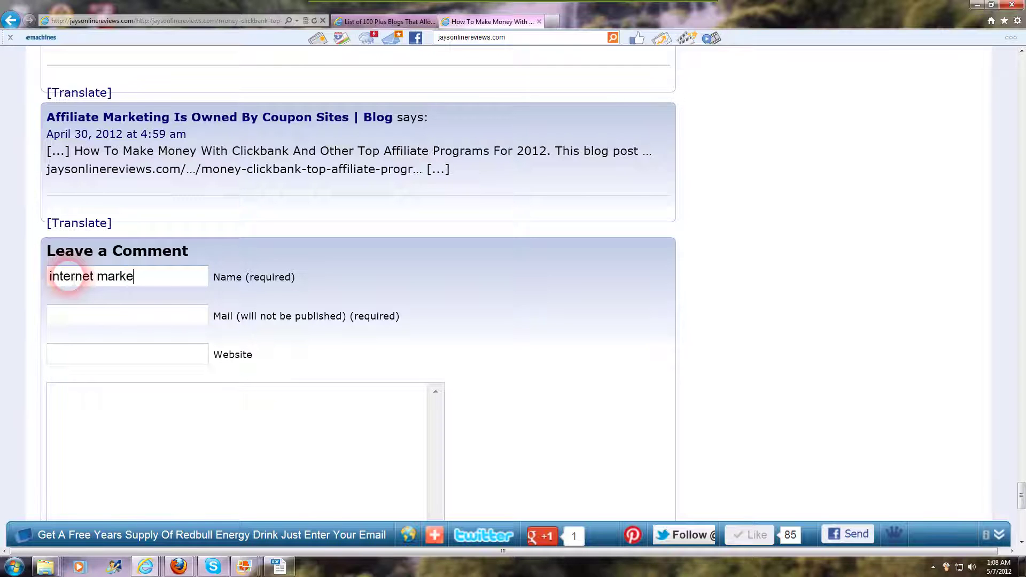
type("ting lessons")
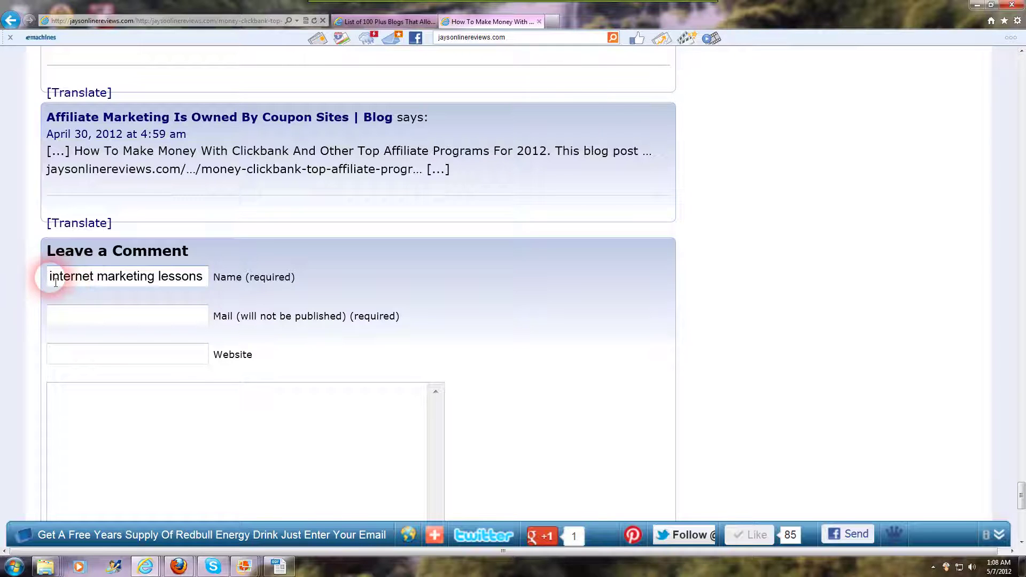
left_click_drag(56, 282, 209, 281)
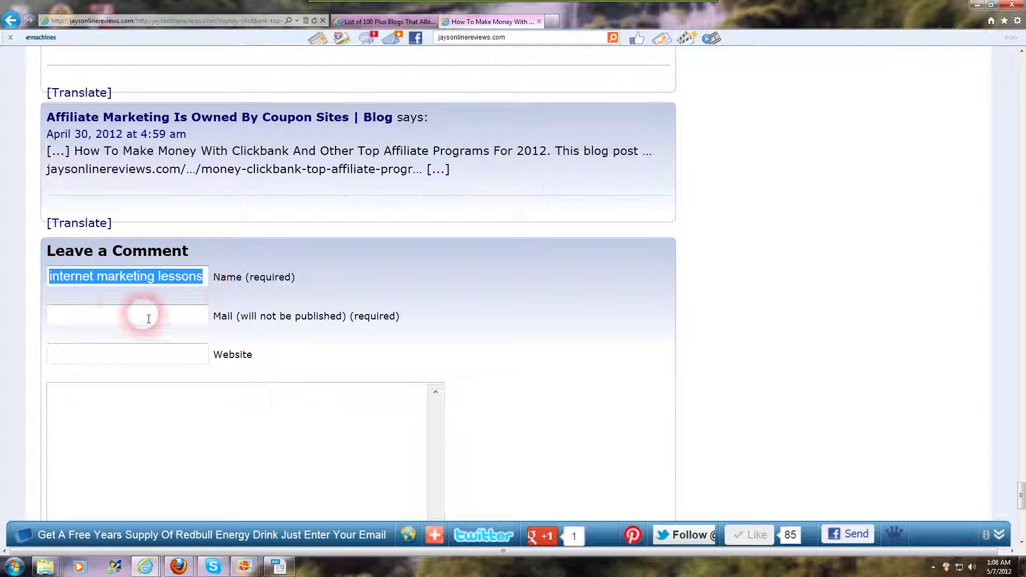
left_click(123, 322)
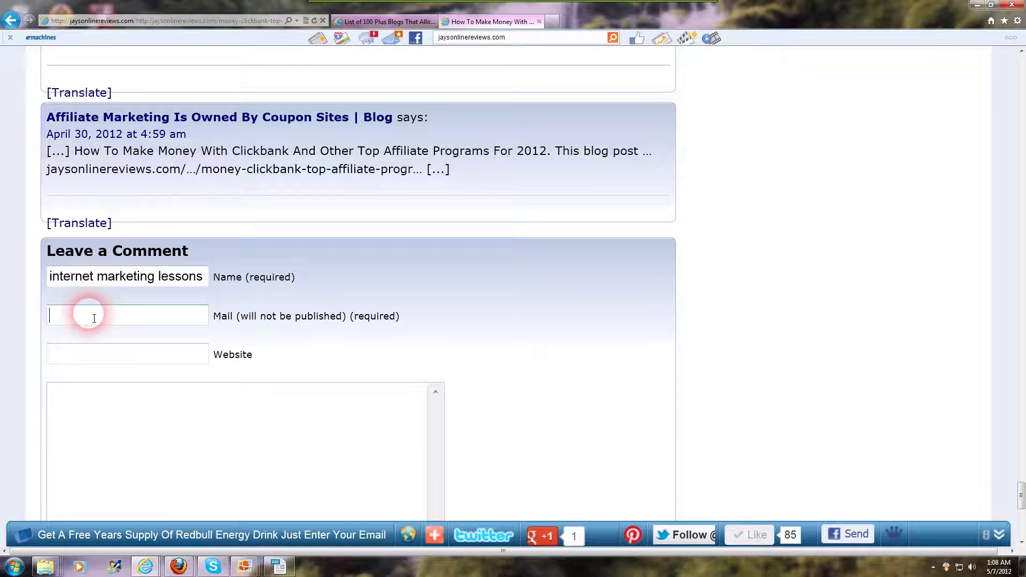
Select the Website field and dismiss the reappearing colour-scheme warning.
scroll(713, 399, "down", 5)
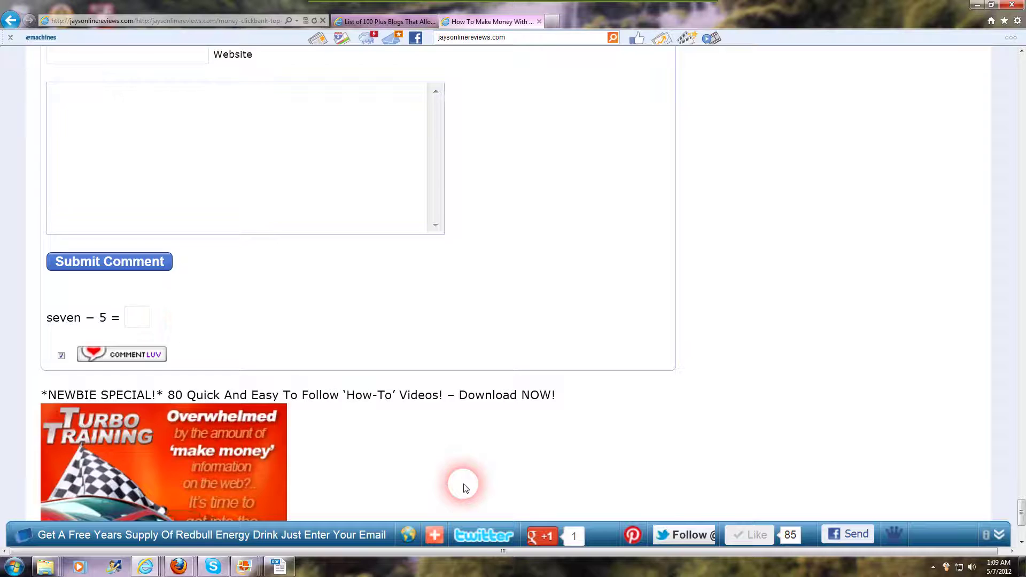
scroll(464, 487, "up", 3)
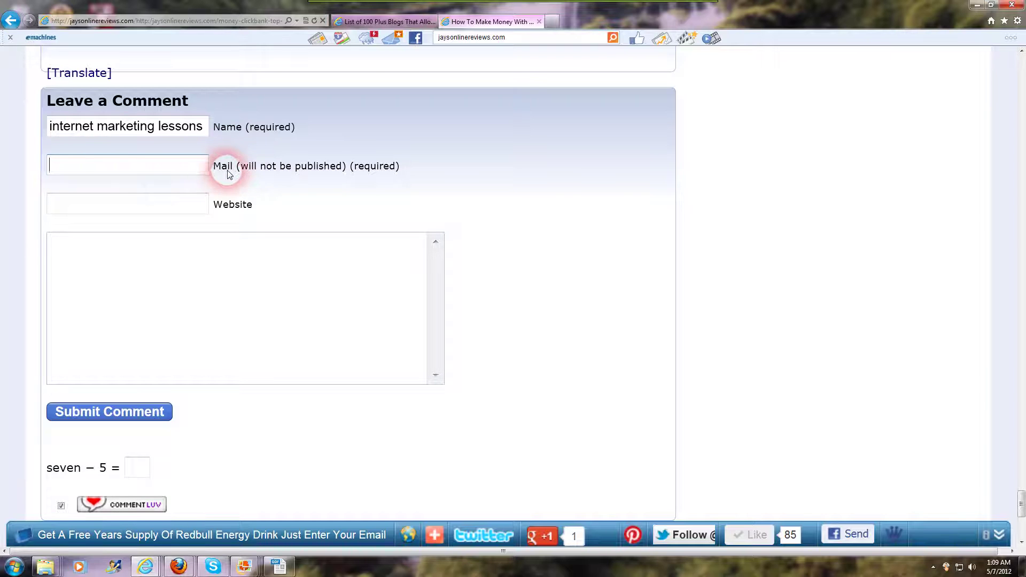
left_click(65, 208)
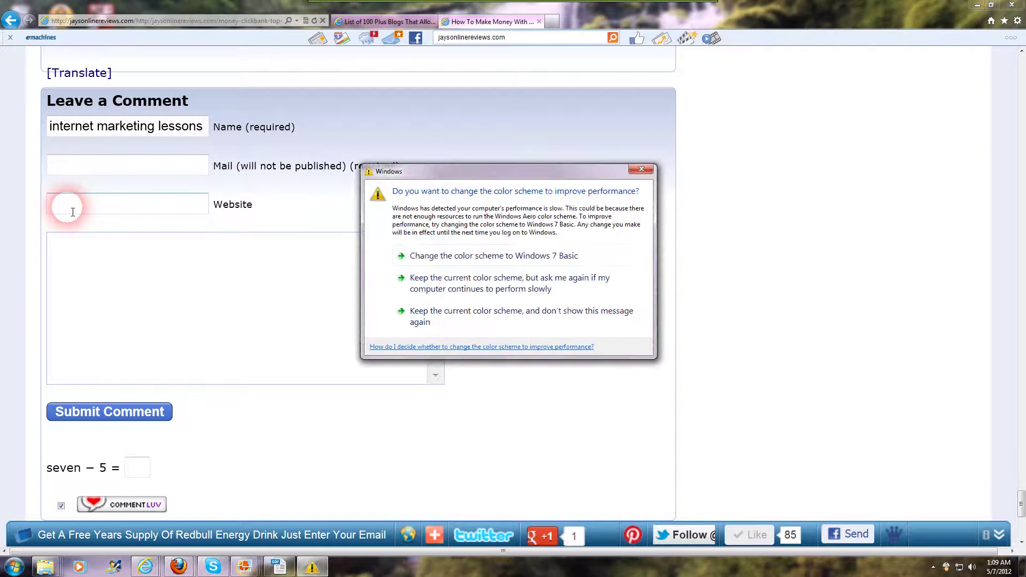
left_click(645, 195)
left_click(641, 169)
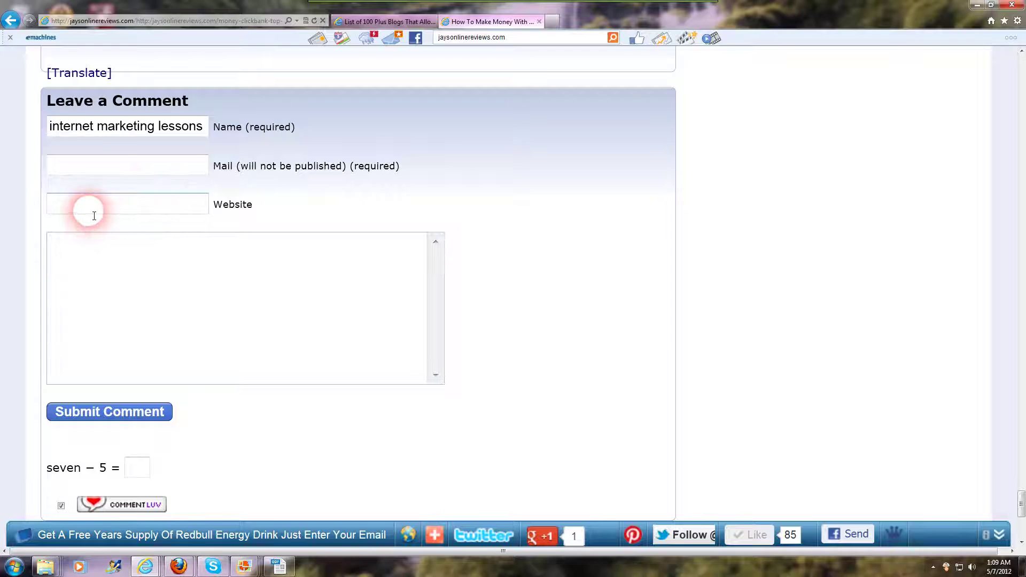
type("http")
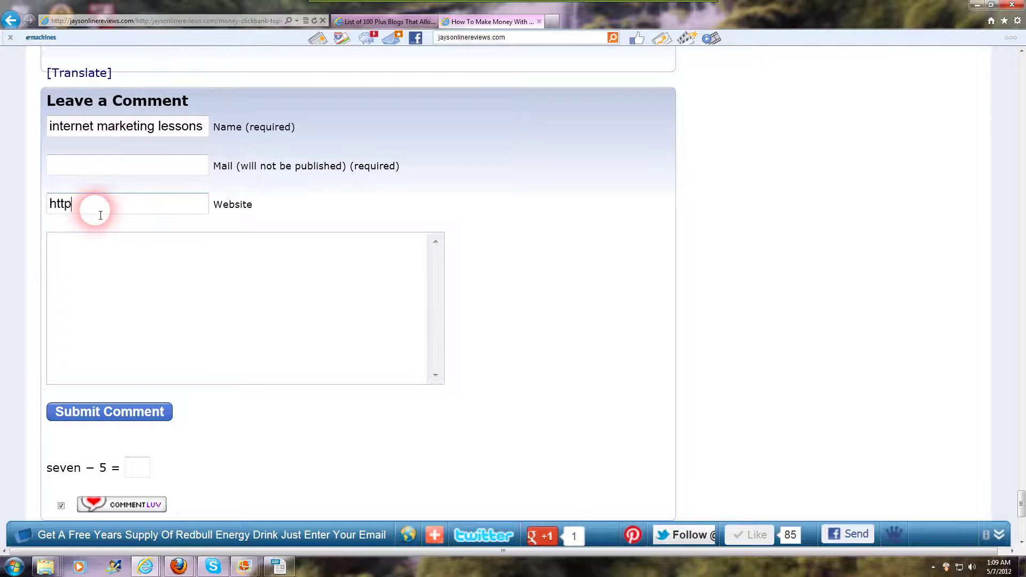
type("://www.jaysonlinerev")
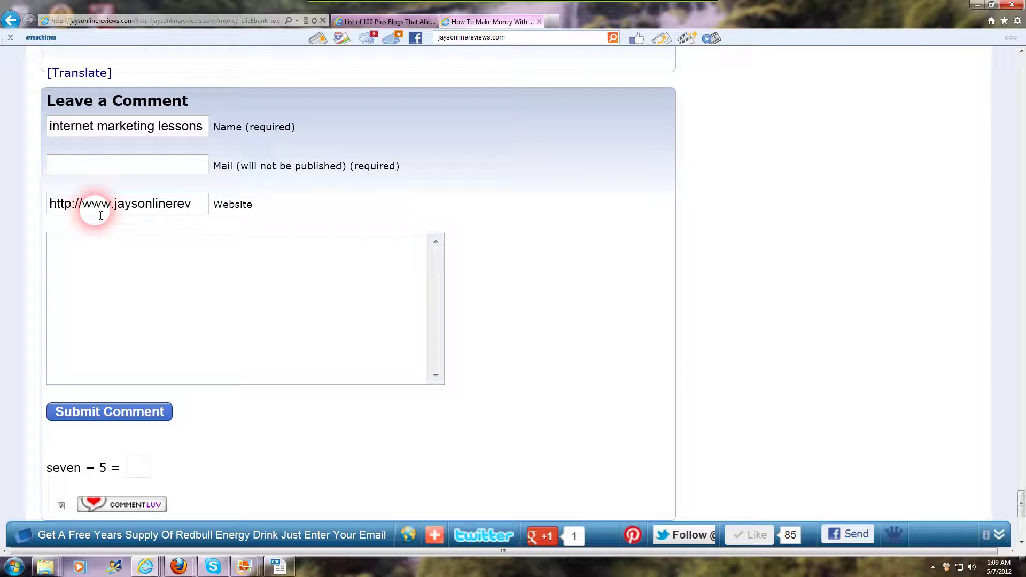
type("iews.com")
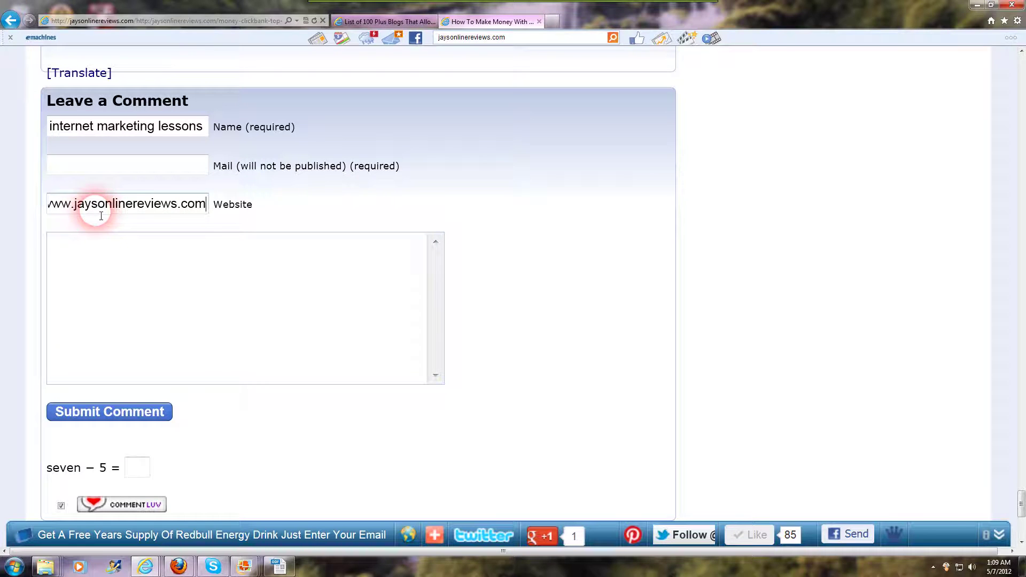
left_click(111, 262)
type("T")
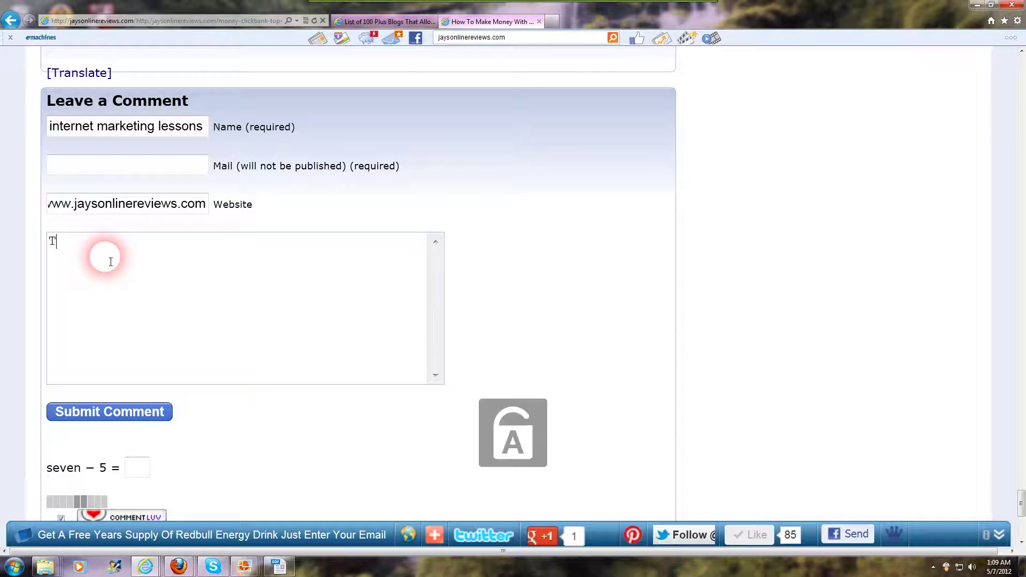
type("his is")
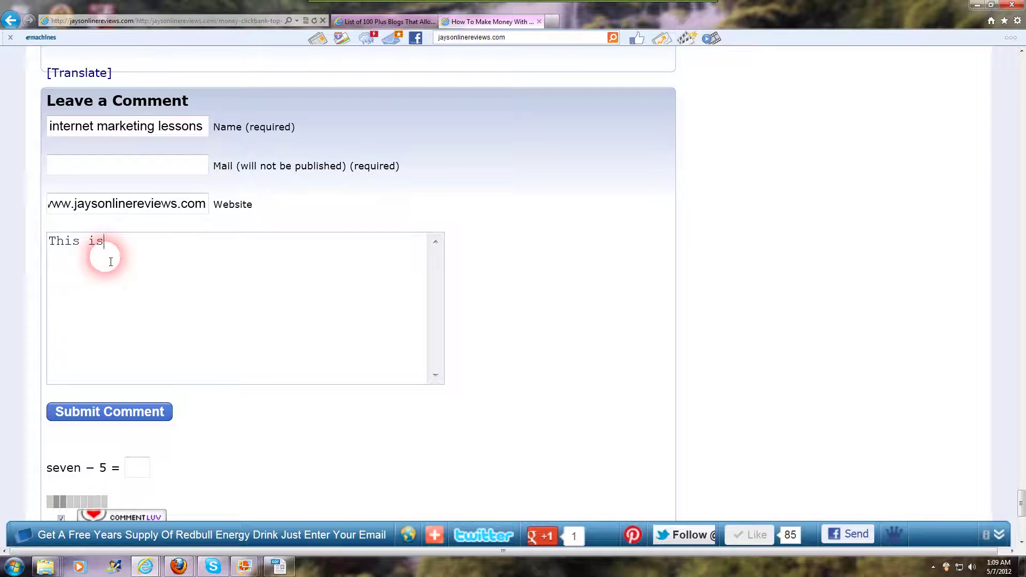
type(" a great post I ")
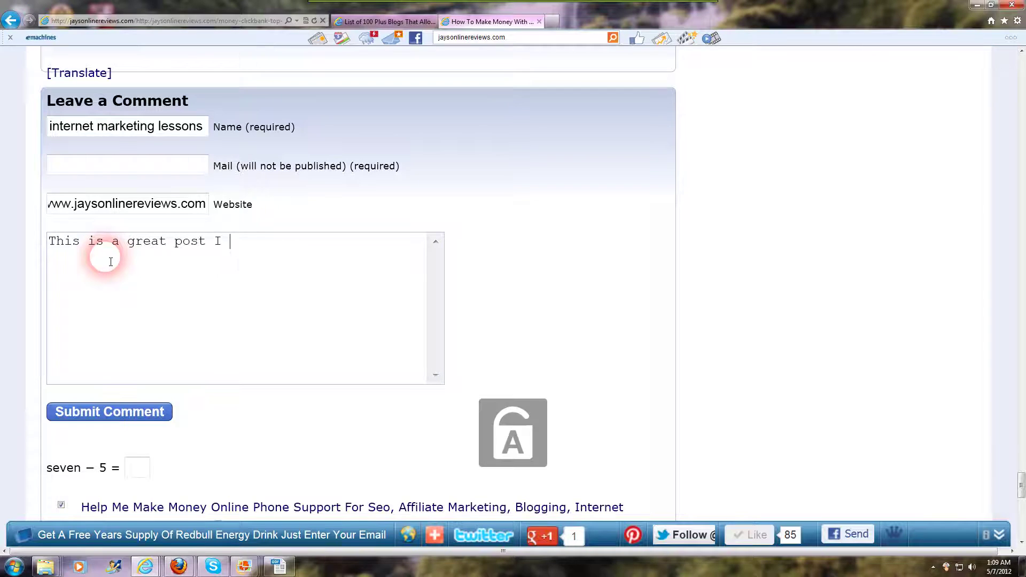
type("always w")
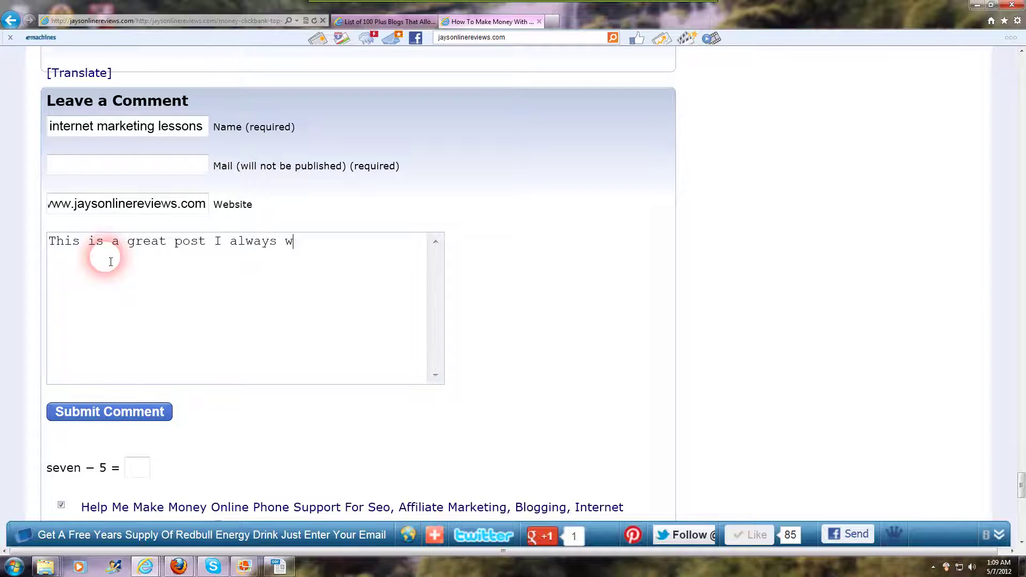
type("anted to learn ab")
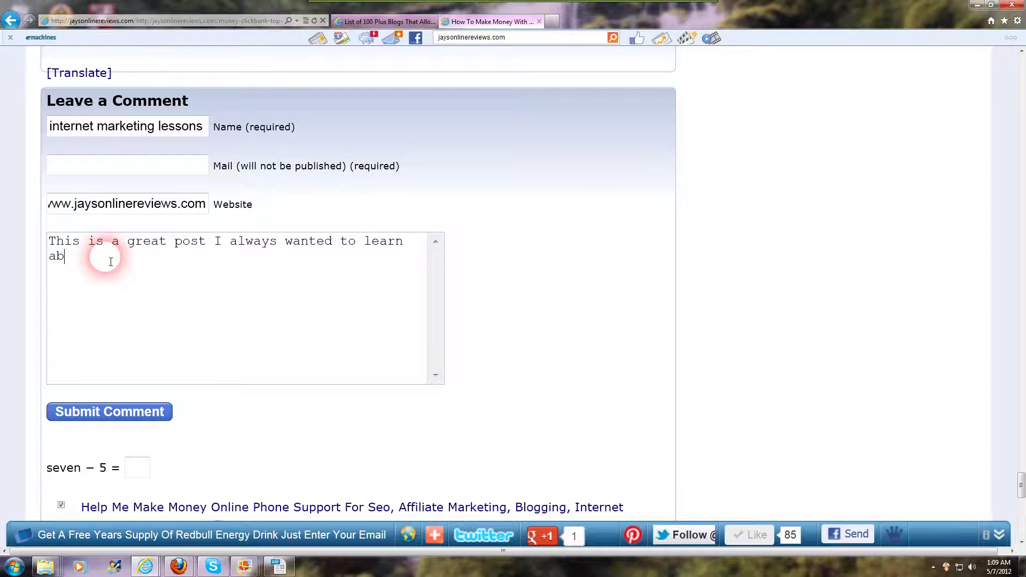
type("out affiliate market")
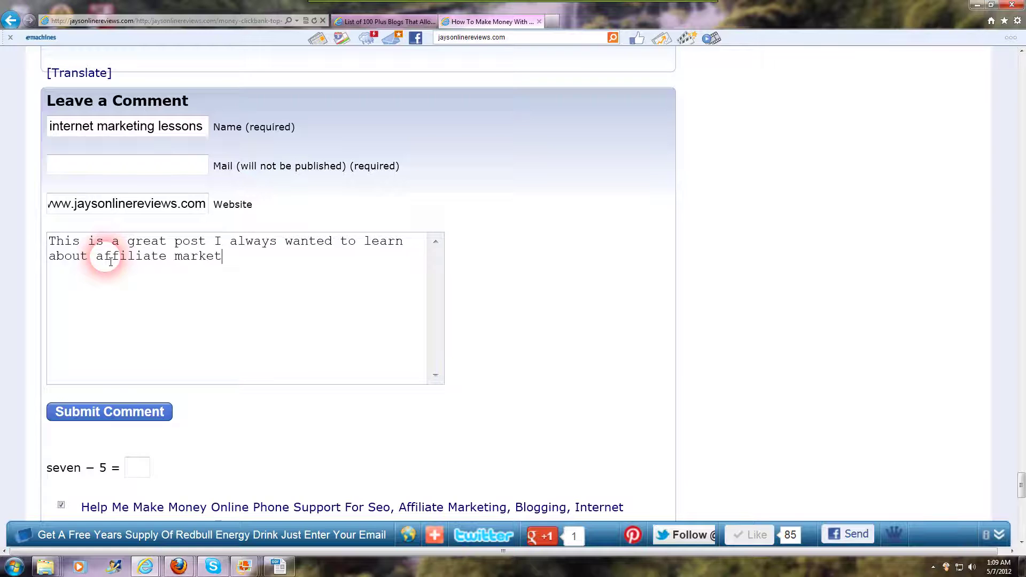
type("ing @ making m")
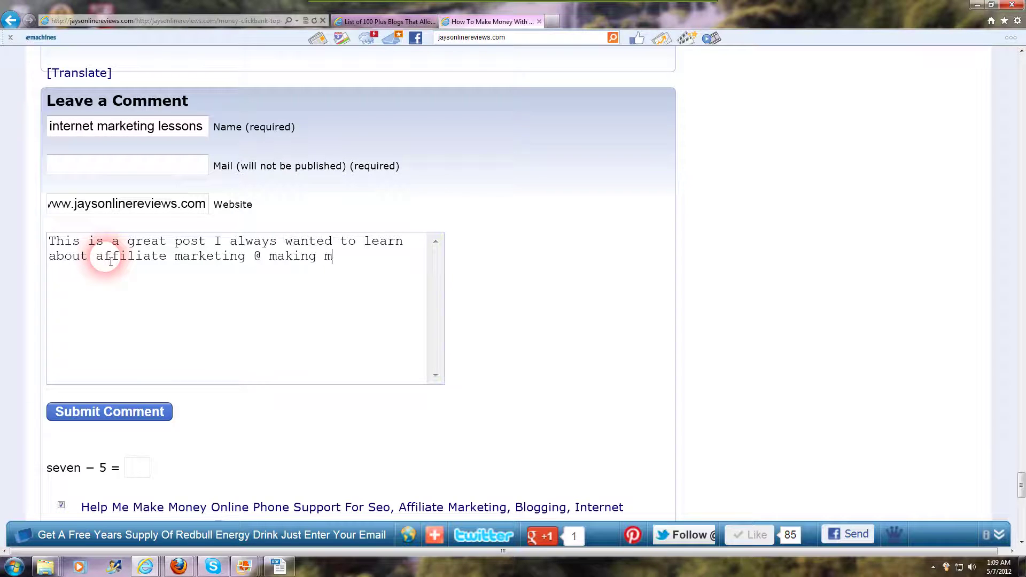
type("oney with clic")
type("kbank")
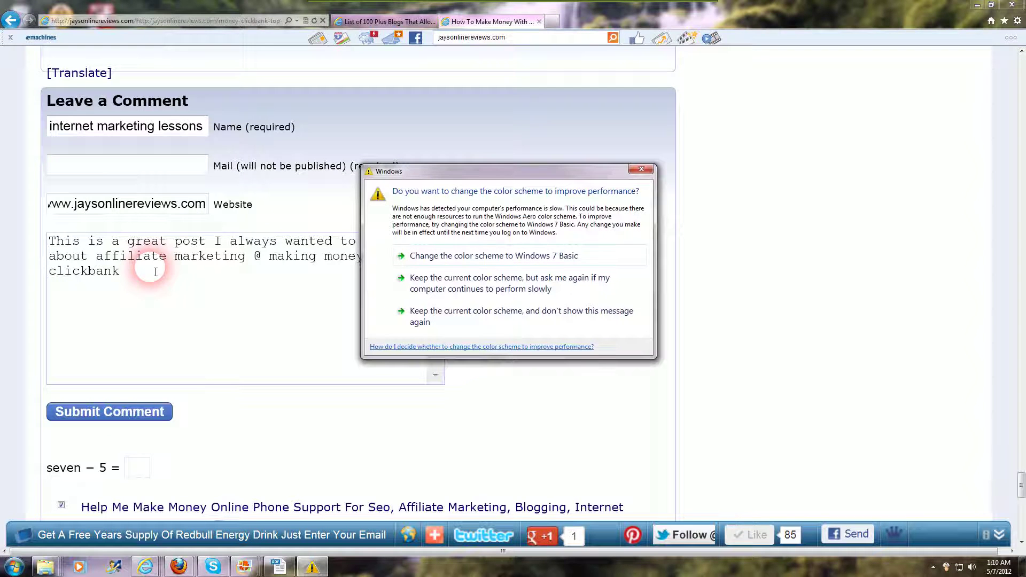
Dismiss the colour-scheme warning and end the comment with a full stop after 'clickbank'.
left_click(641, 169)
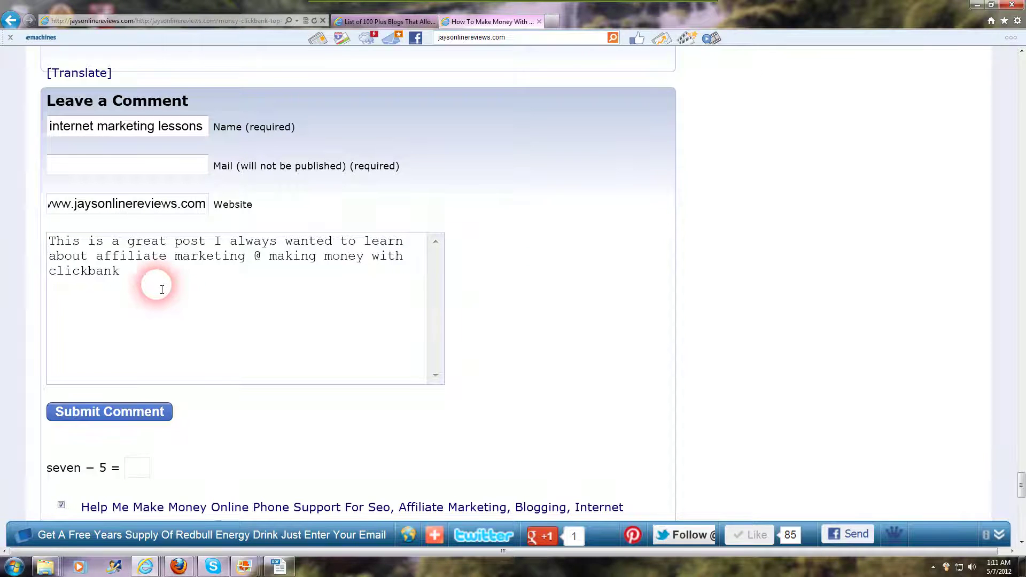
type(".")
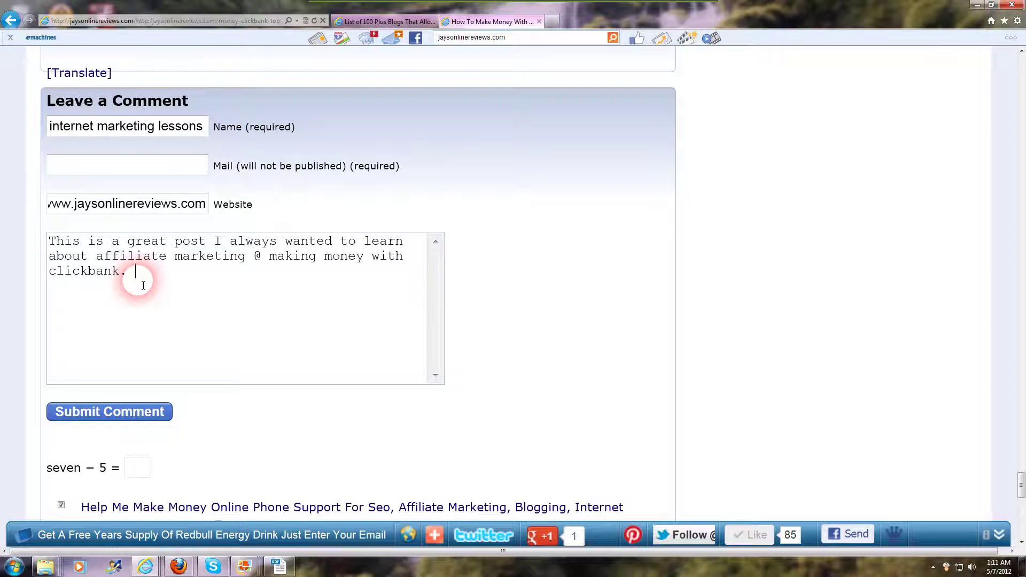
left_click_drag(201, 204, 21, 208)
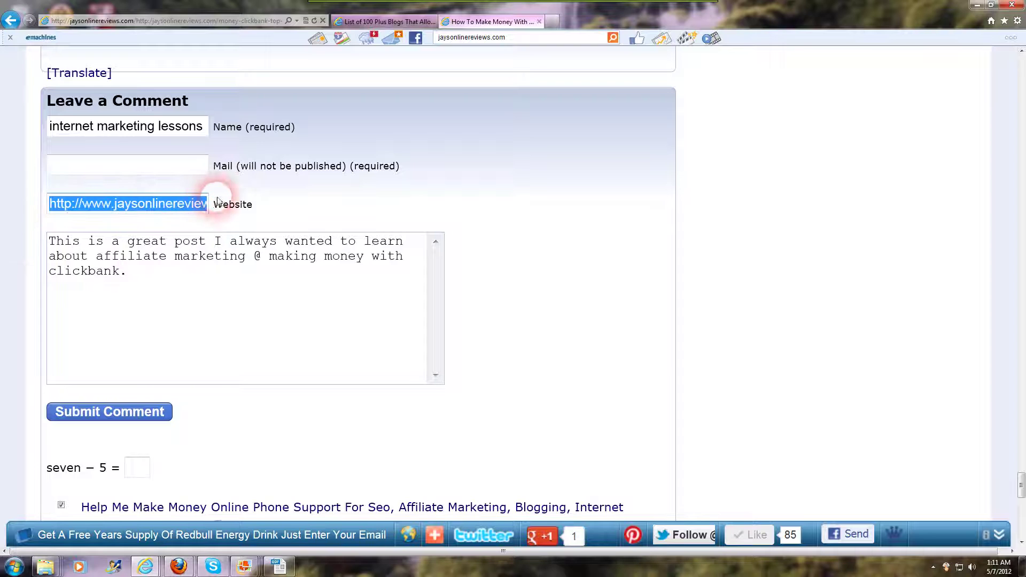
left_click(192, 208)
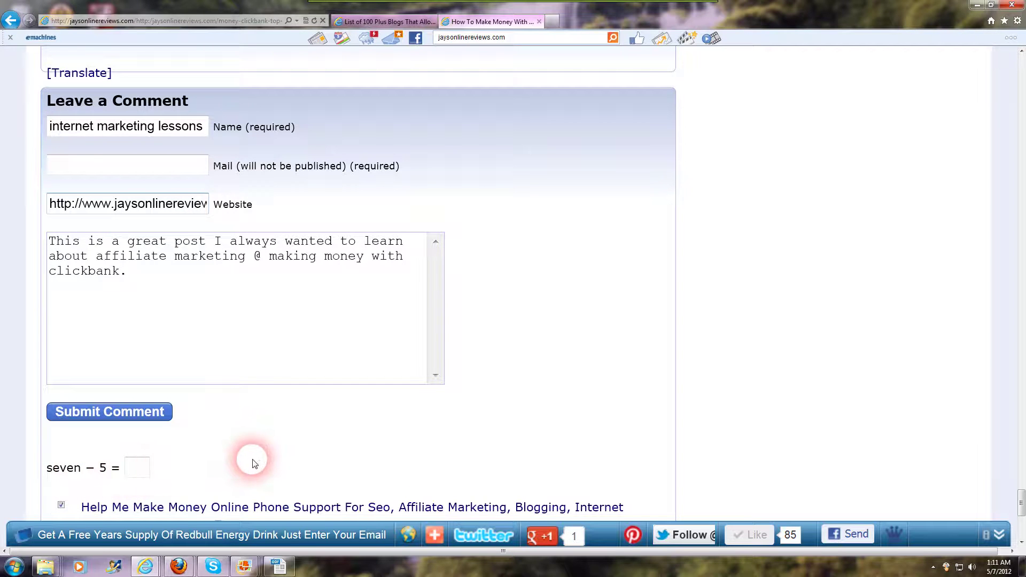
scroll(254, 463, "down", 3)
left_click(137, 327)
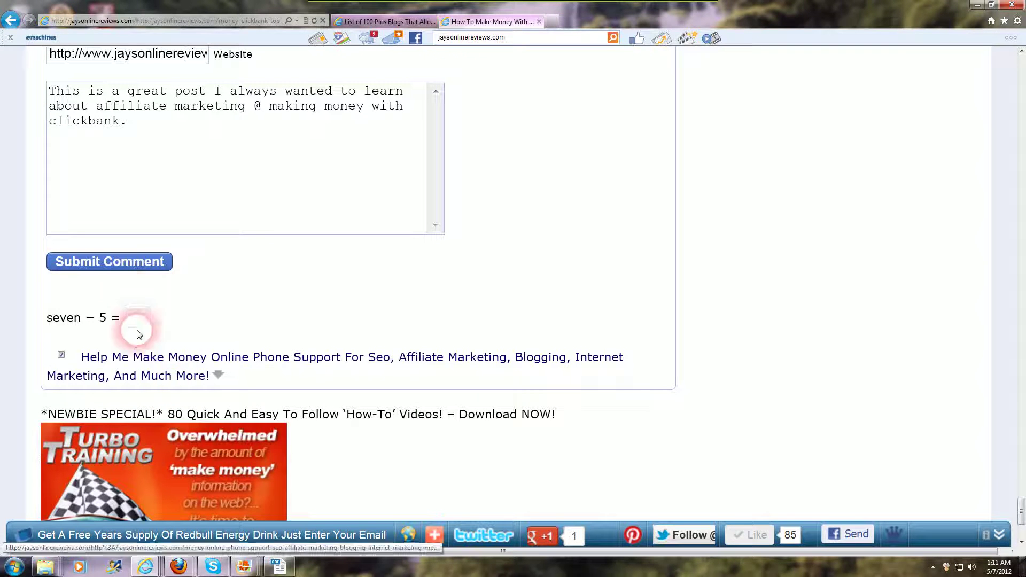
left_click(549, 350)
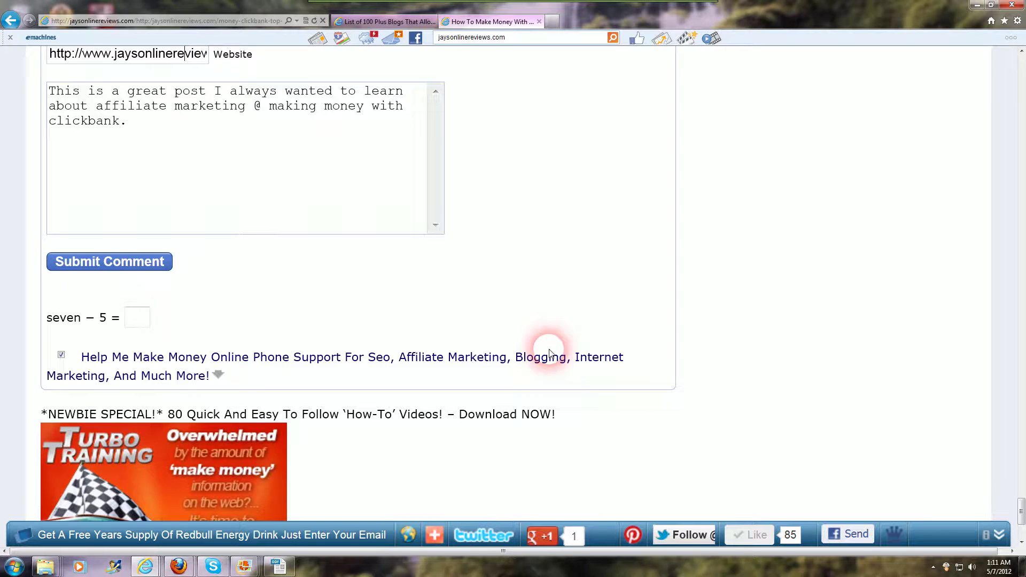
scroll(549, 353, "up", 15)
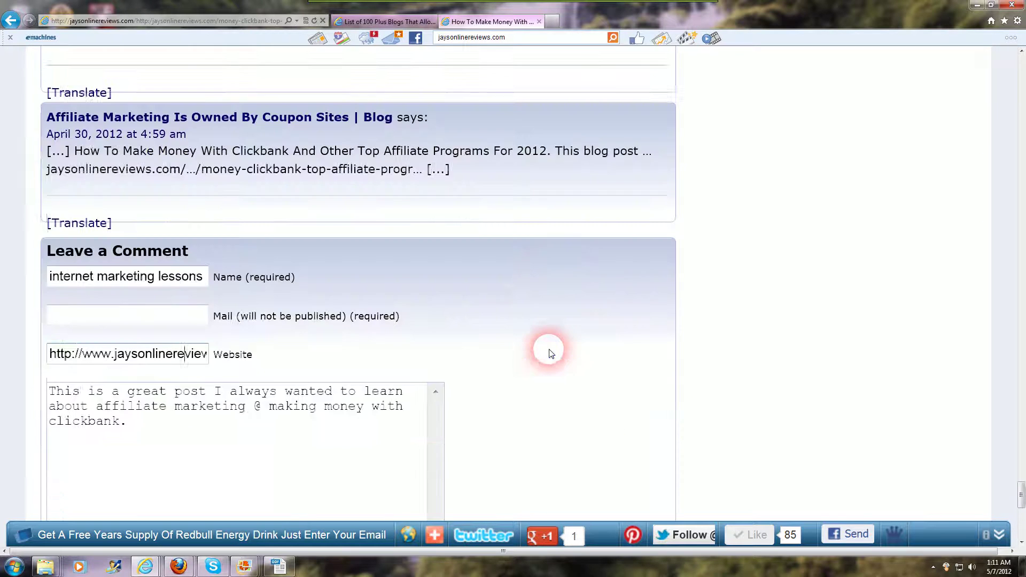
scroll(553, 352, "up", 10)
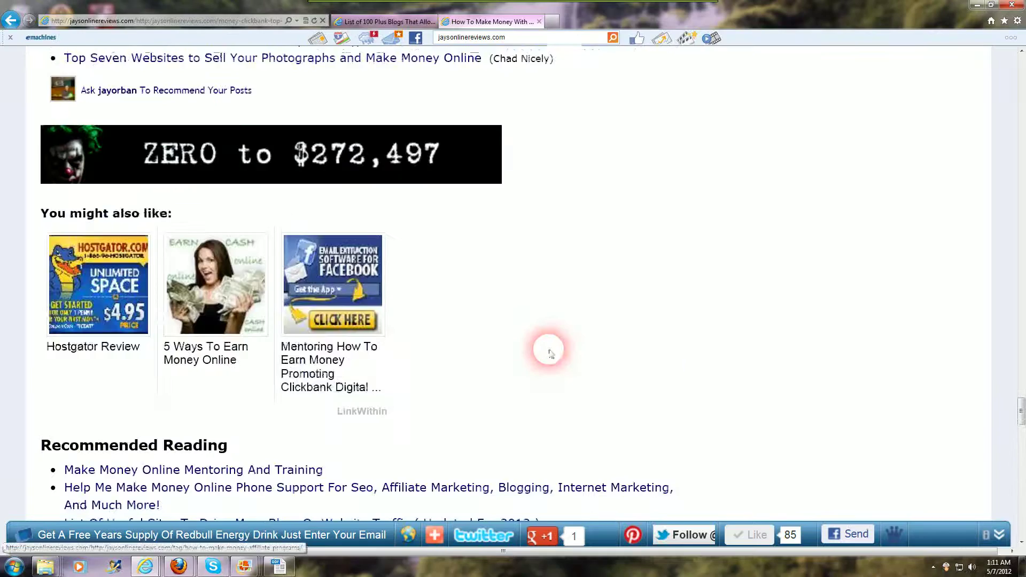
scroll(553, 353, "up", 15)
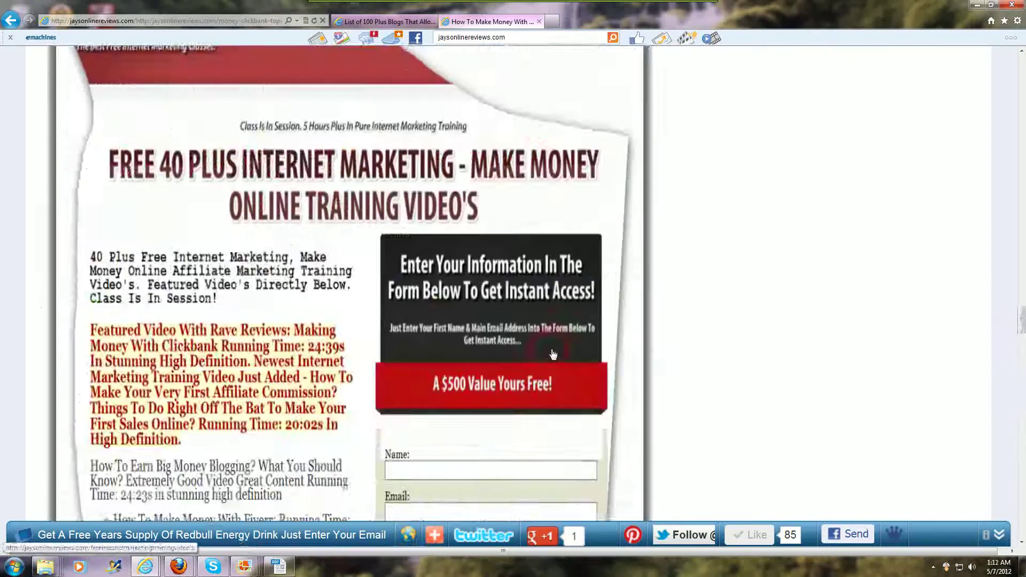
scroll(550, 353, "up", 10)
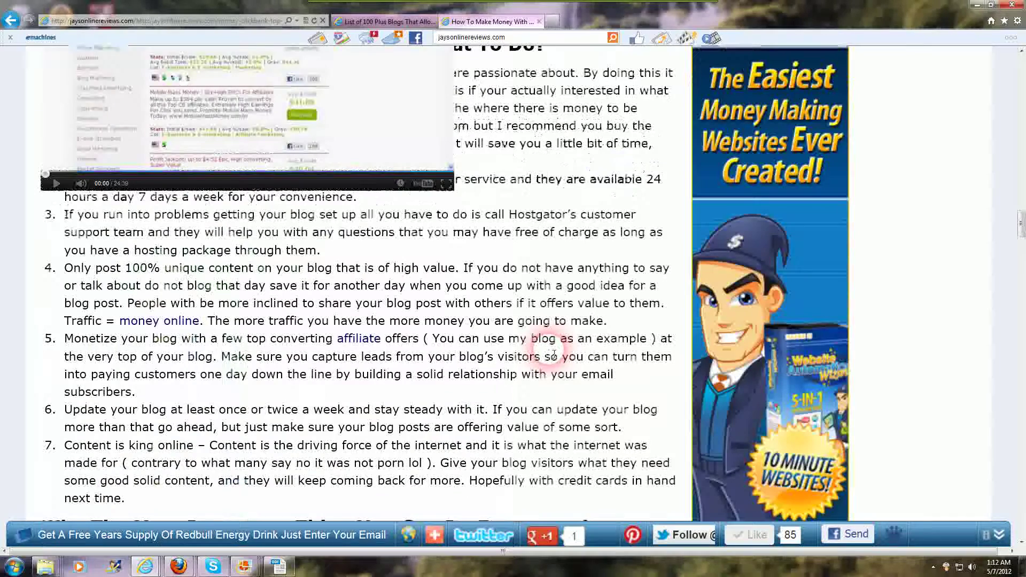
scroll(553, 354, "up", 15)
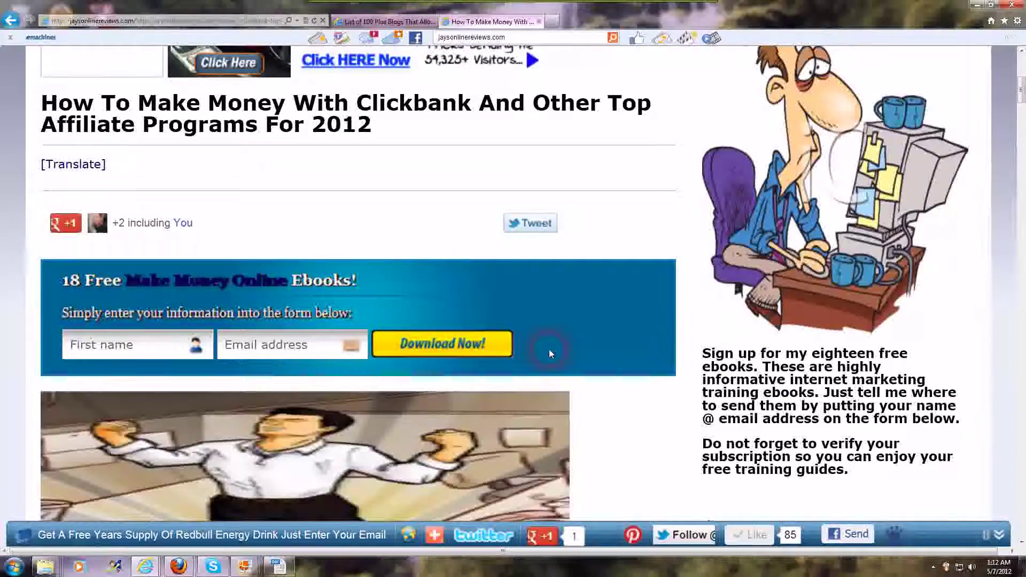
scroll(551, 353, "up", 7)
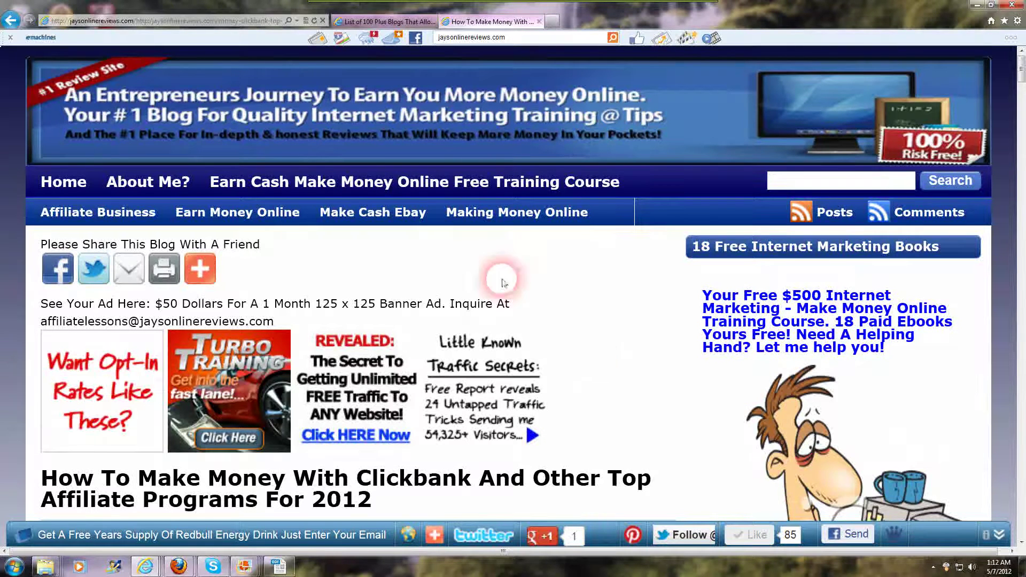
Replace the toolbar search text with 'alexa', search, and open the Alexa website result.
left_click(465, 43)
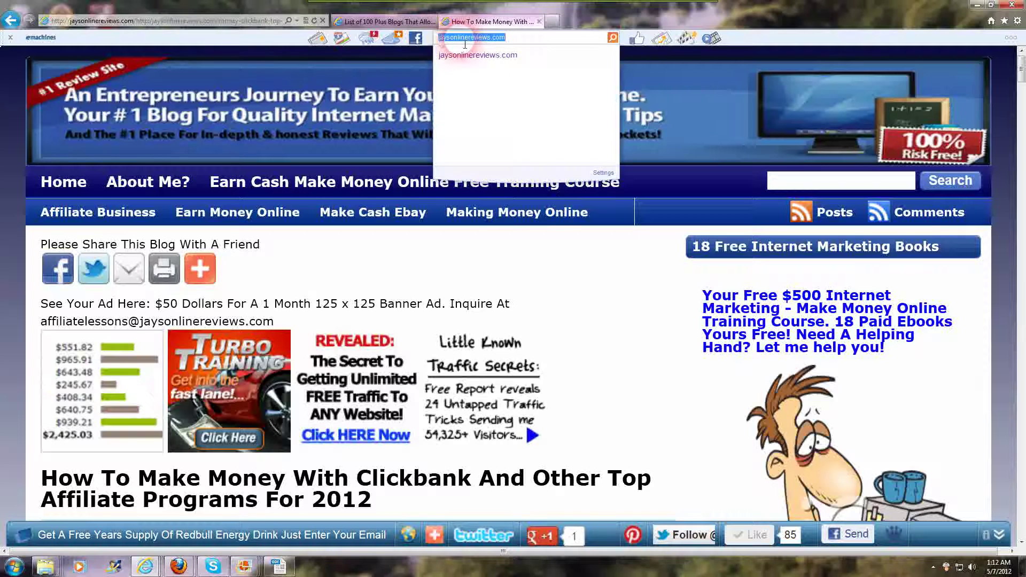
key("BackSpace")
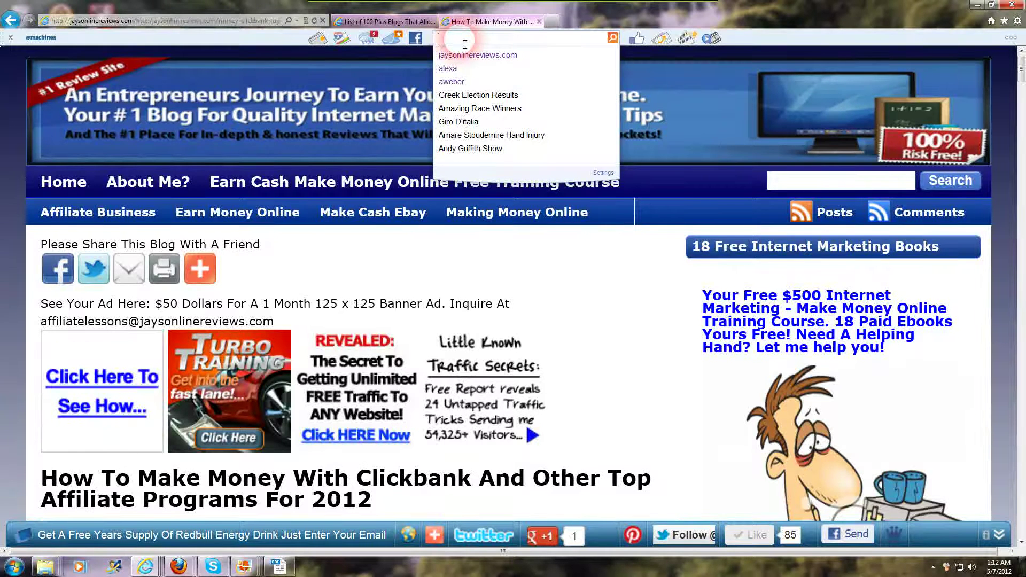
type("alexa")
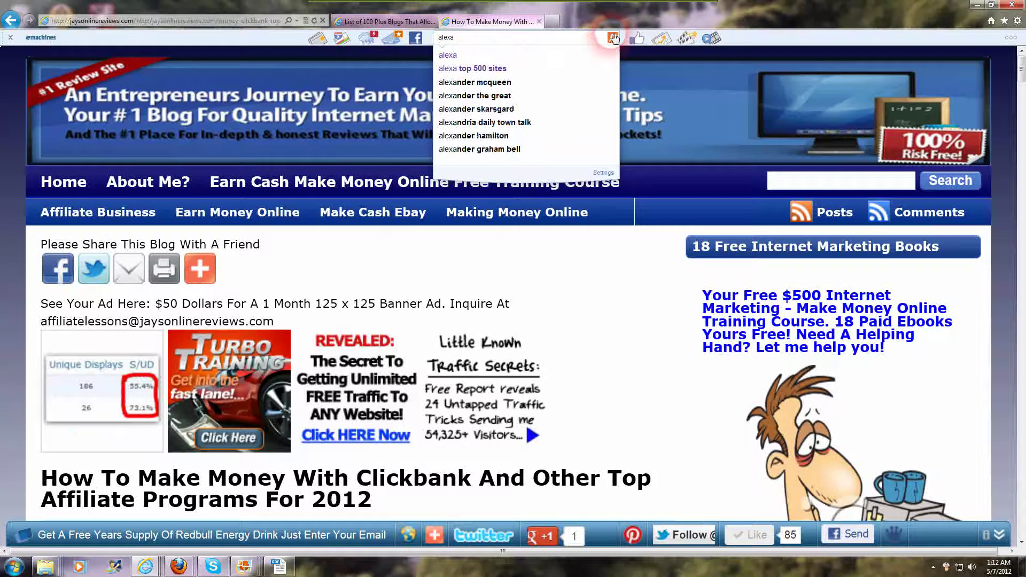
left_click(613, 38)
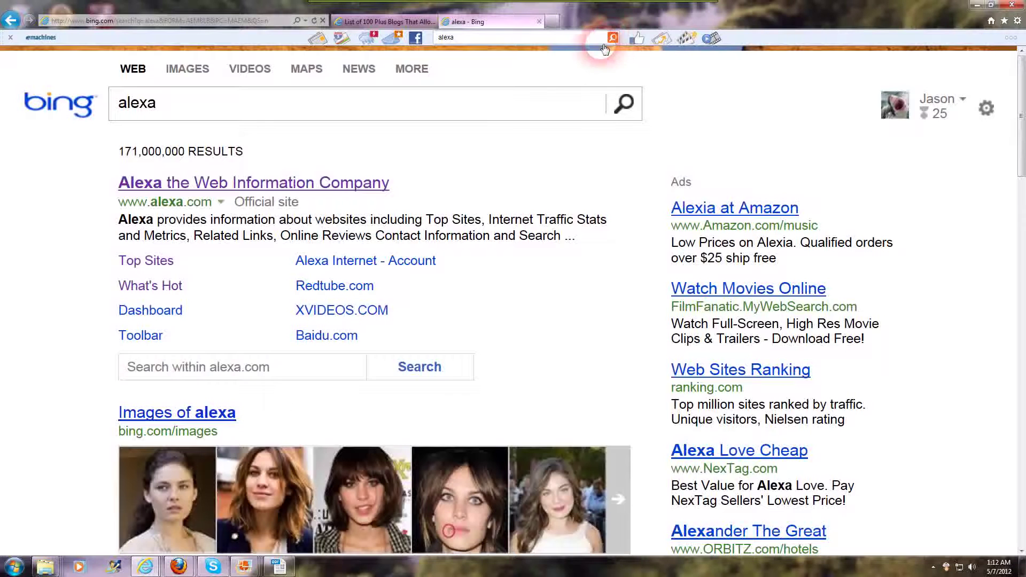
left_click(241, 184)
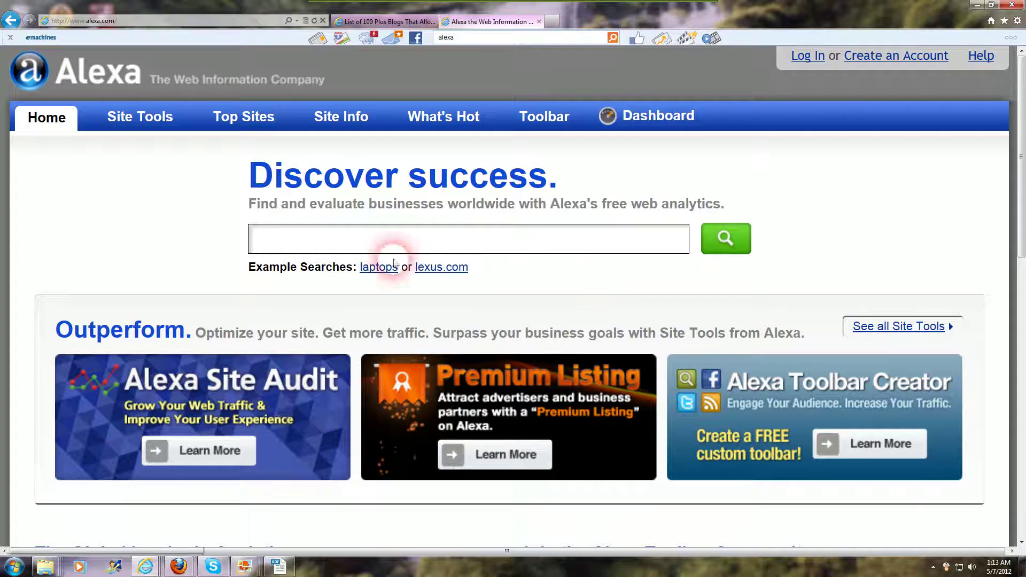
type("http:")
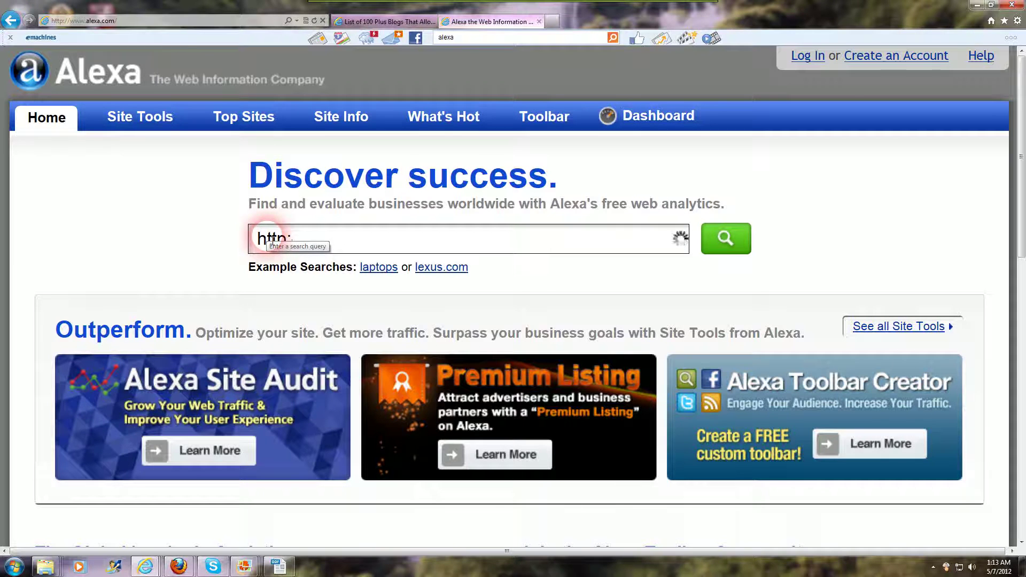
type("//")
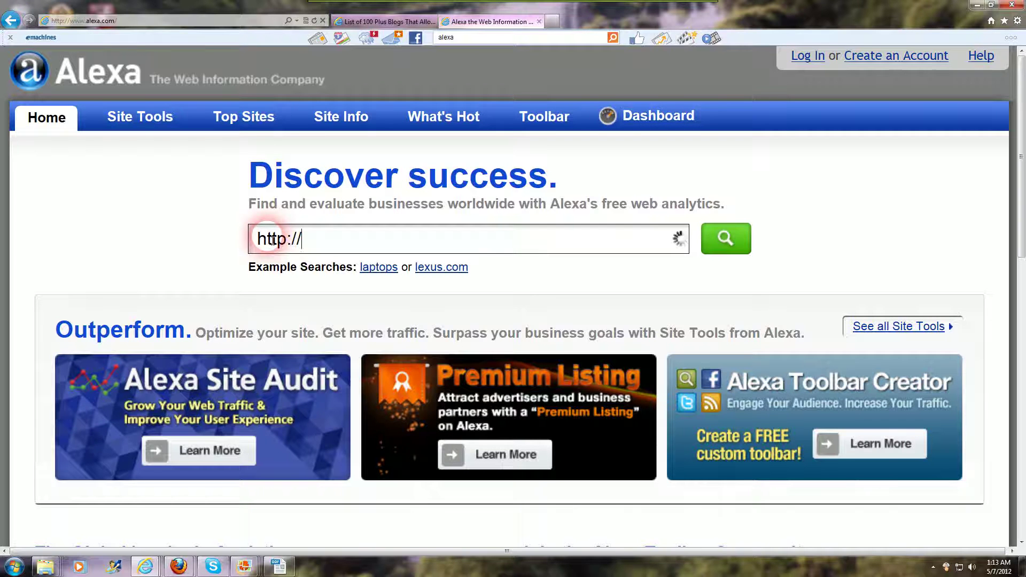
type("www")
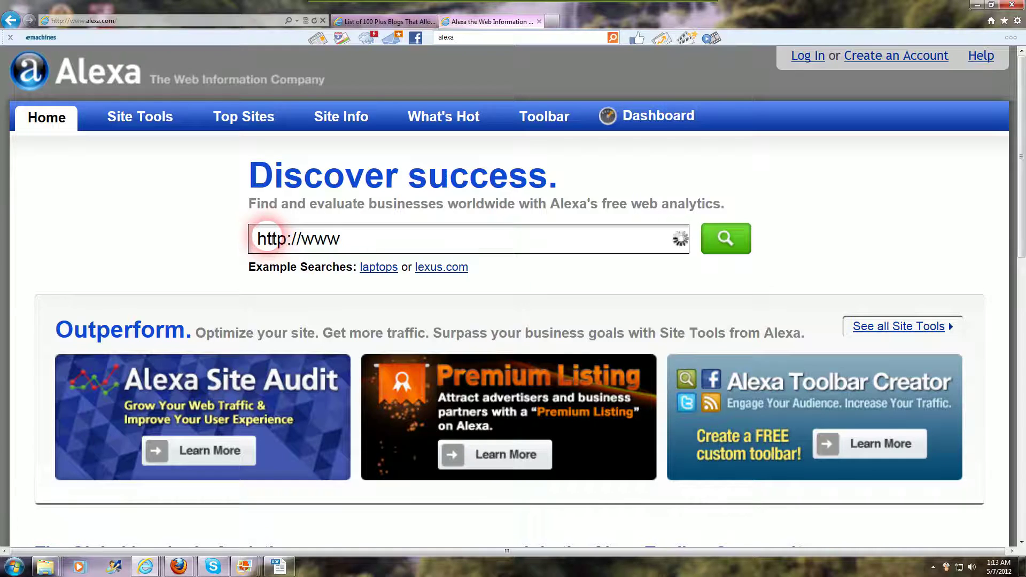
type(".jaysonliner")
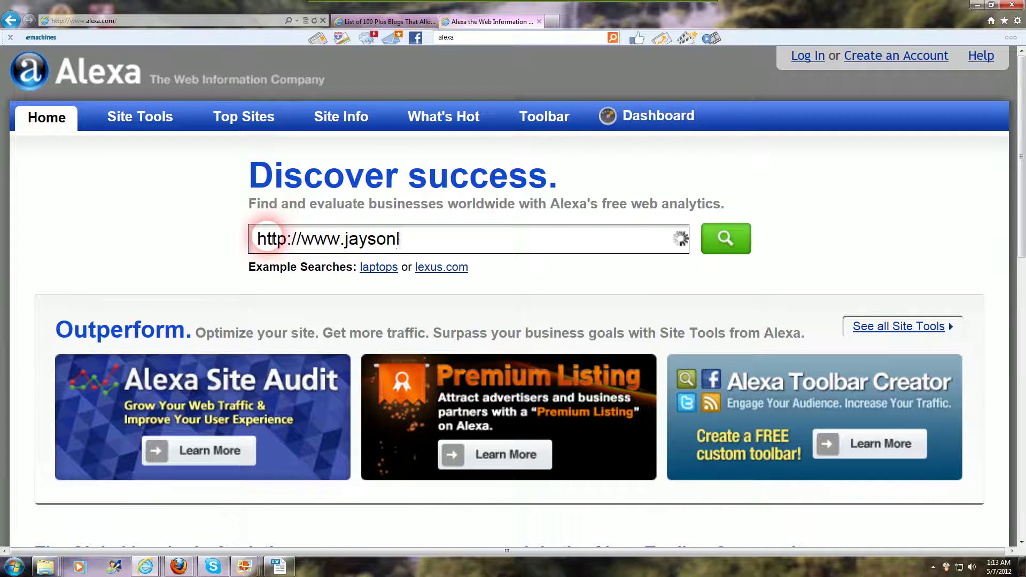
type("eviews.co")
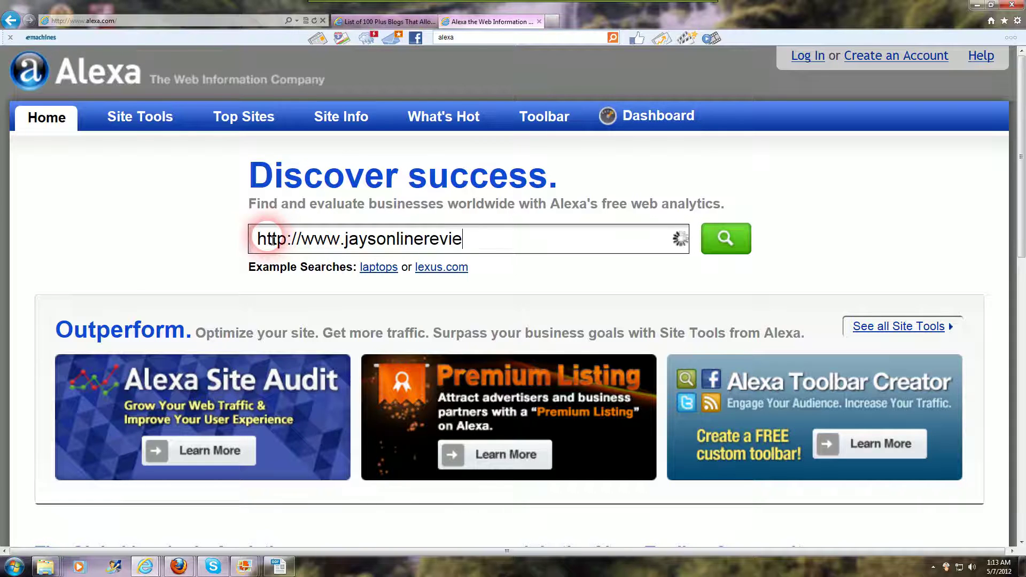